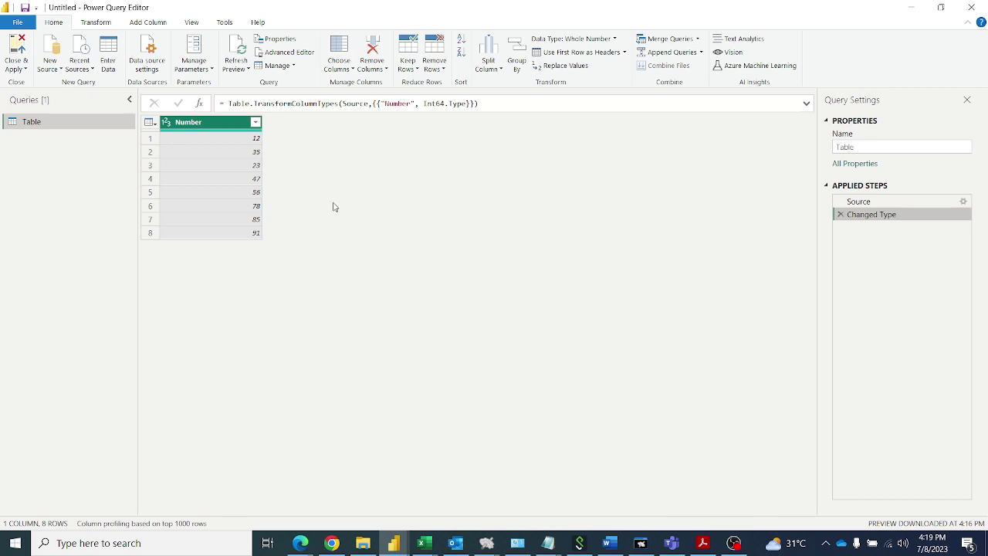
Add an Index column counting from 0
{"action": "left_click", "coordinate": [151, 23]}
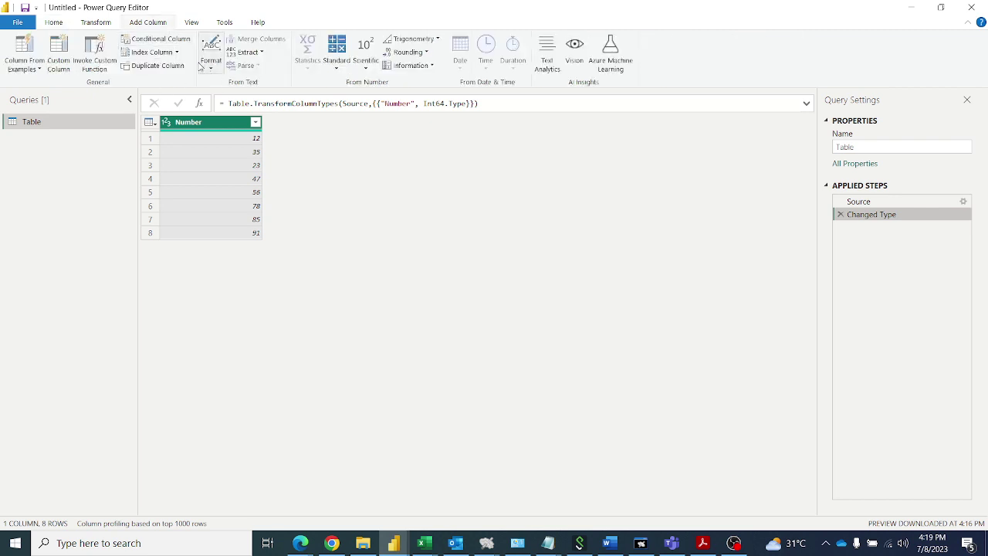
{"action": "left_click", "coordinate": [177, 52]}
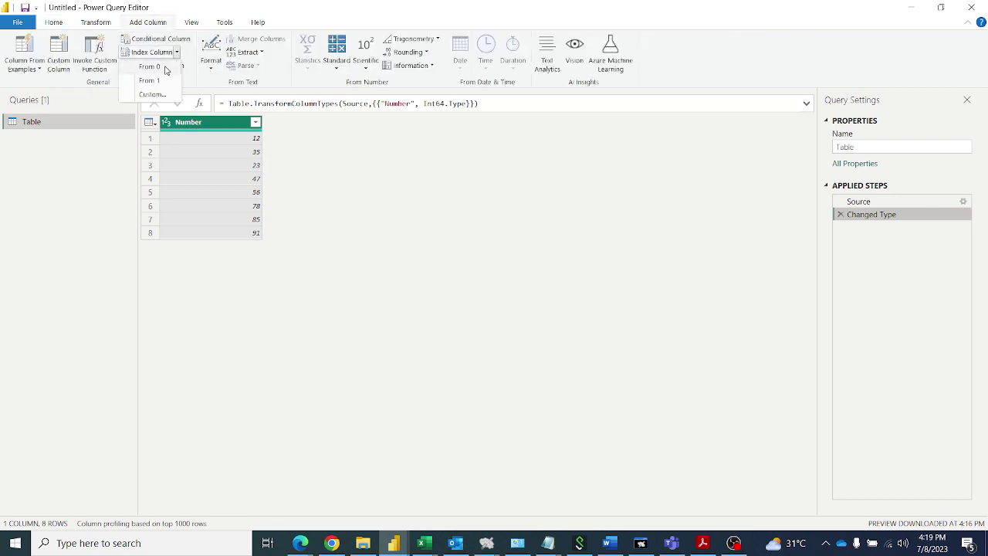
{"action": "left_click", "coordinate": [150, 67]}
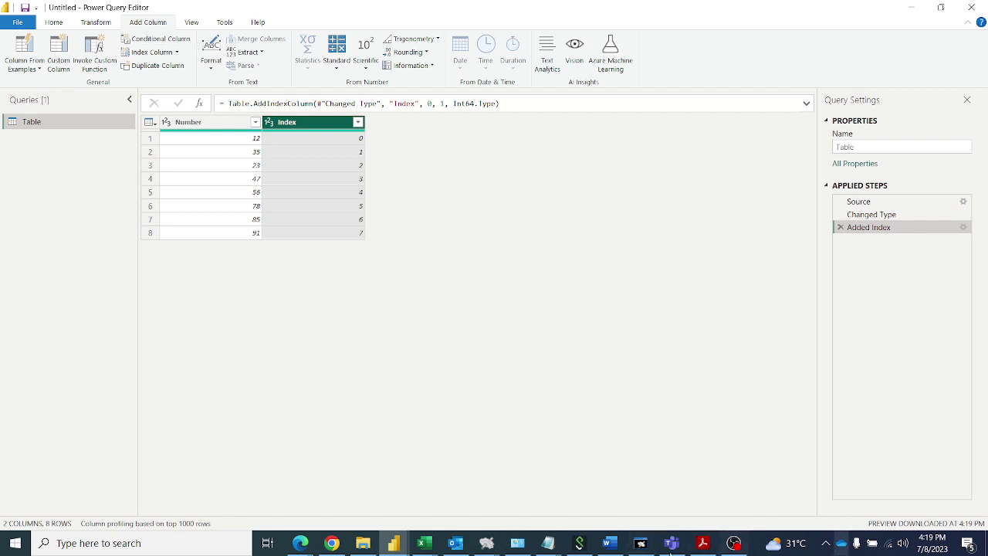
In the Advanced Editor, add a comma and a new line after the Added Index step
{"action": "left_click", "coordinate": [193, 22]}
{"action": "left_click", "coordinate": [344, 59]}
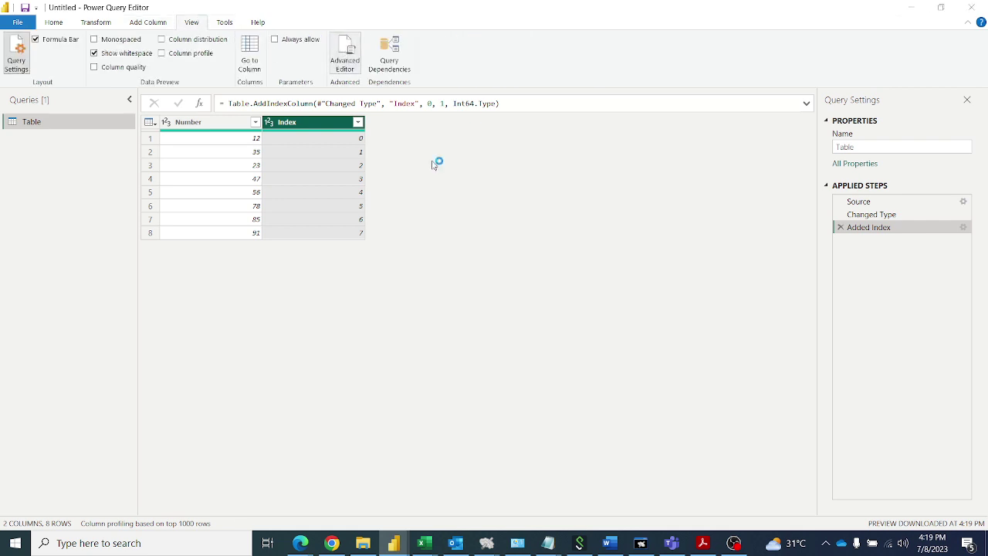
{"action": "left_click", "coordinate": [399, 103]}
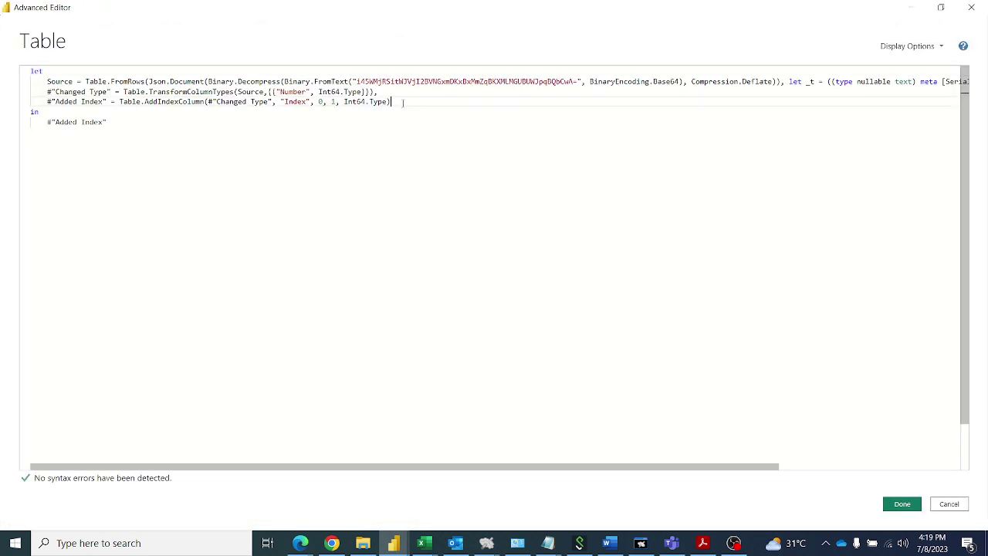
{"action": "type", "text": ","}
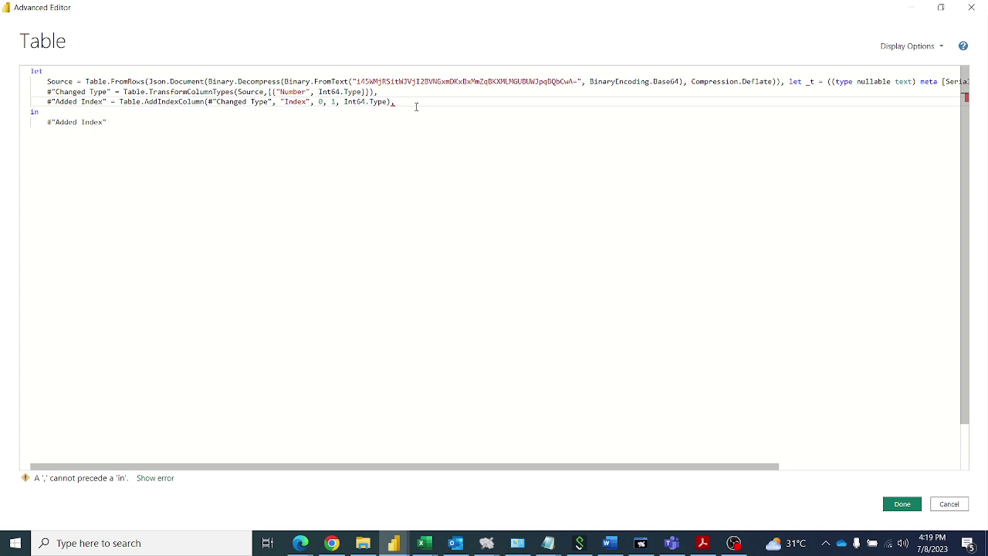
{"action": "key", "text": "Return"}
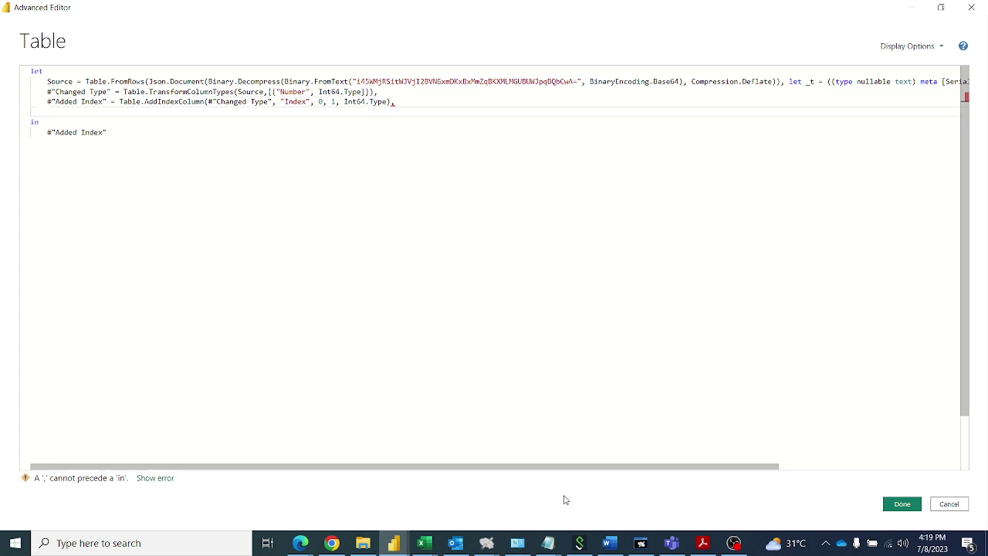
Select the xyz Lead step line in the Diff_previous_row Notepad notes to copy it
{"action": "left_click", "coordinate": [548, 542]}
{"action": "left_click", "coordinate": [821, 490]}
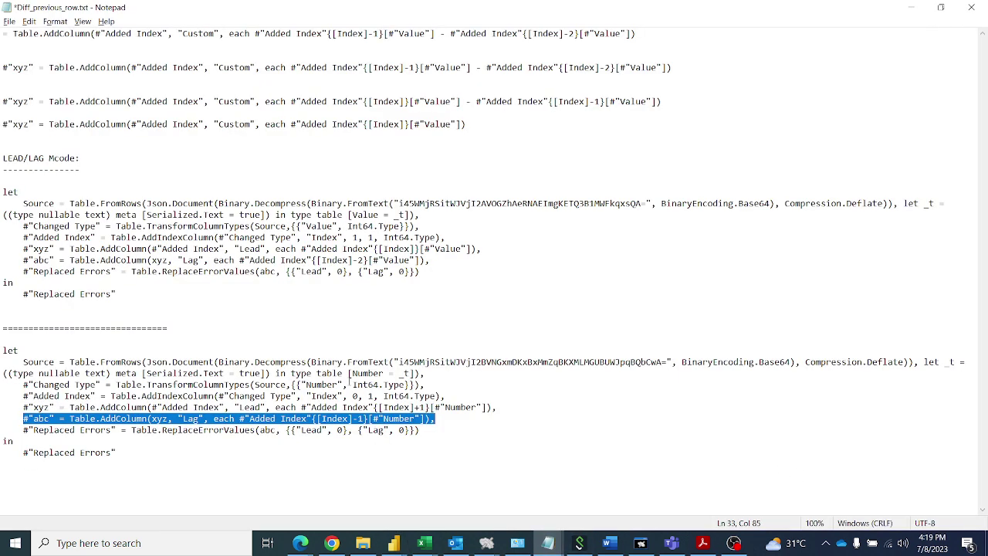
{"action": "left_click_drag", "start_coordinate": [497, 407], "coordinate": [23, 407]}
{"action": "key", "text": "ctrl+c"}
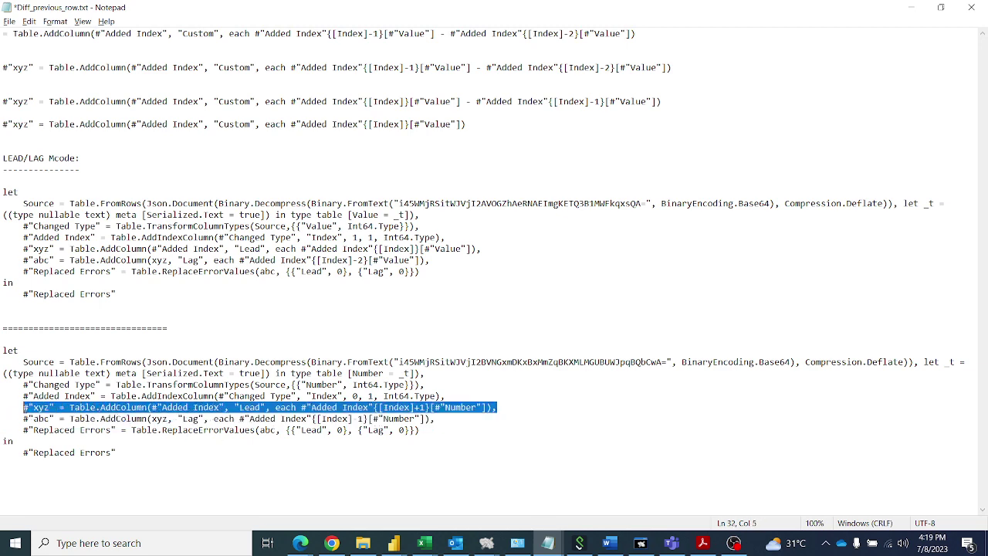
Paste the xyz Table.AddColumn Lead line after the Added Index step
{"action": "key", "text": "alt+Tab"}
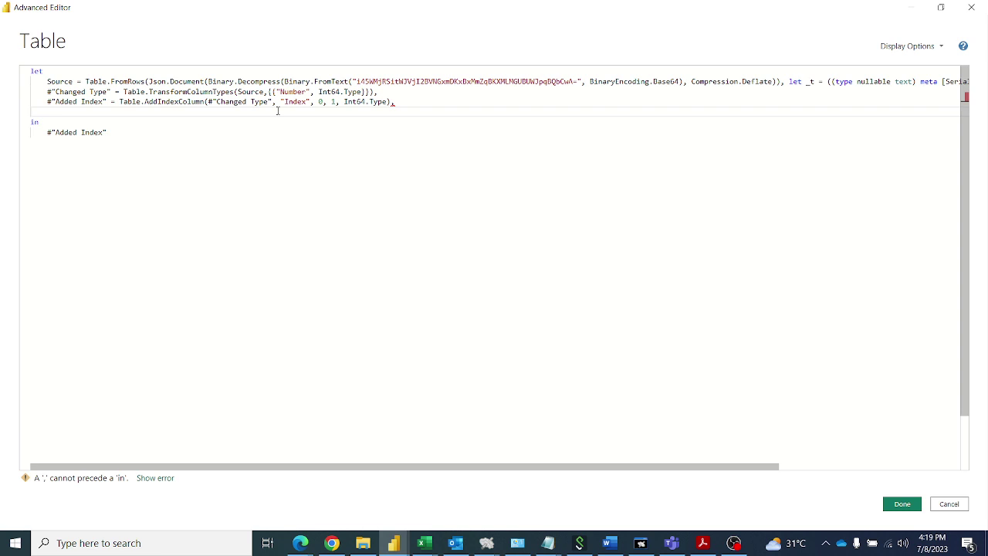
{"action": "left_click", "coordinate": [313, 107]}
{"action": "left_click", "coordinate": [399, 103]}
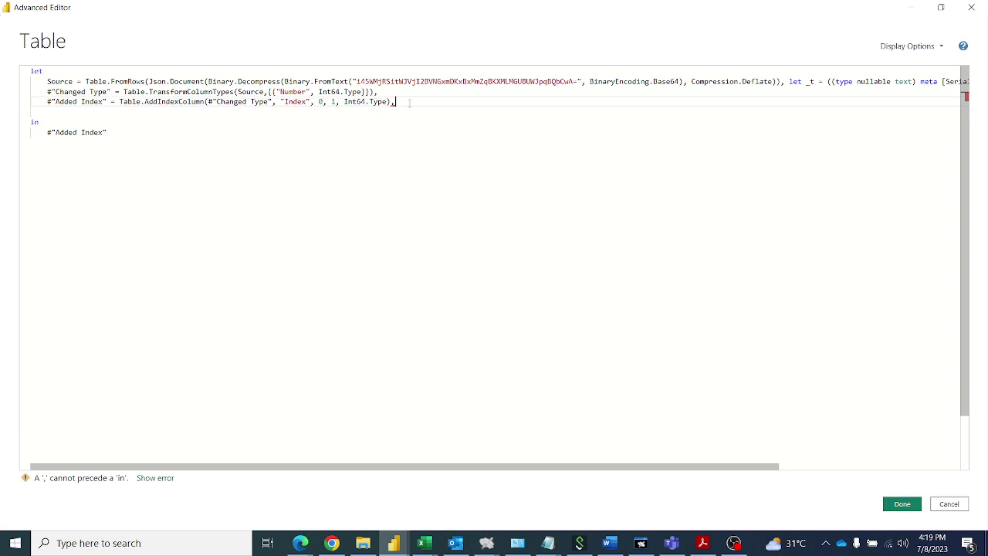
{"action": "key", "text": "Return"}
{"action": "key", "text": "ctrl+v"}
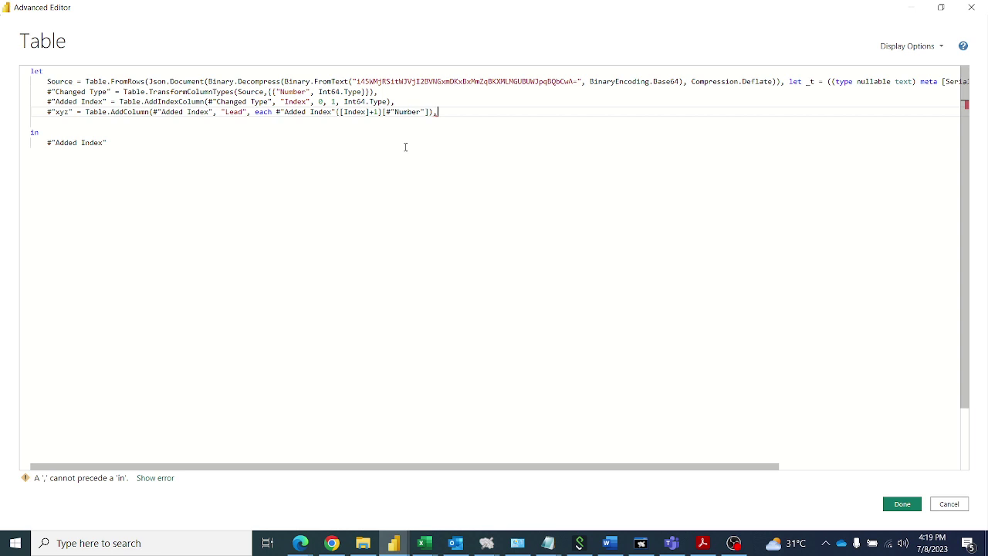
Make the query return #"xyz" and delete the xyz line's trailing comma
{"action": "left_click_drag", "start_coordinate": [47, 112], "coordinate": [78, 112]}
{"action": "key", "text": "ctrl+c"}
{"action": "left_click_drag", "start_coordinate": [48, 142], "coordinate": [109, 143]}
{"action": "key", "text": "ctrl+v"}
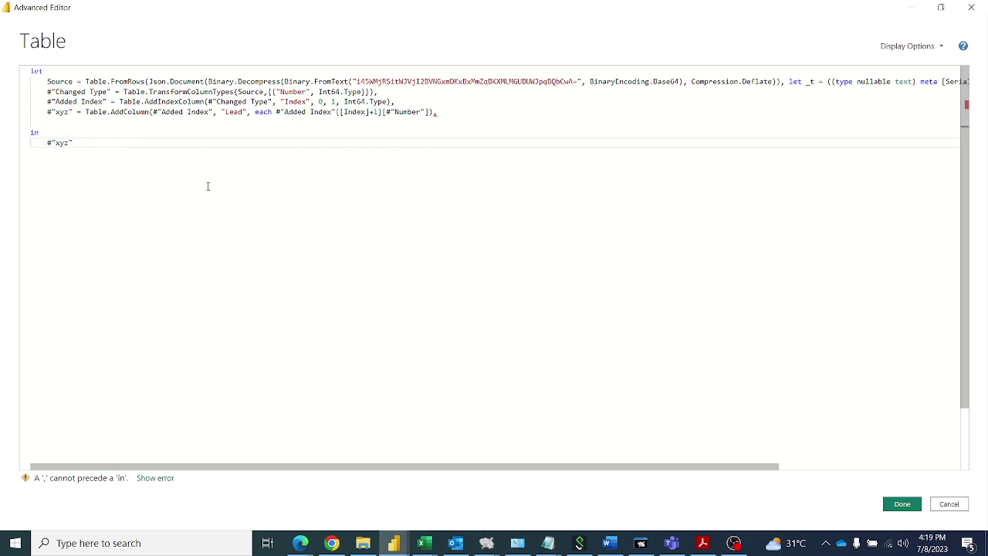
{"action": "left_click", "coordinate": [444, 113]}
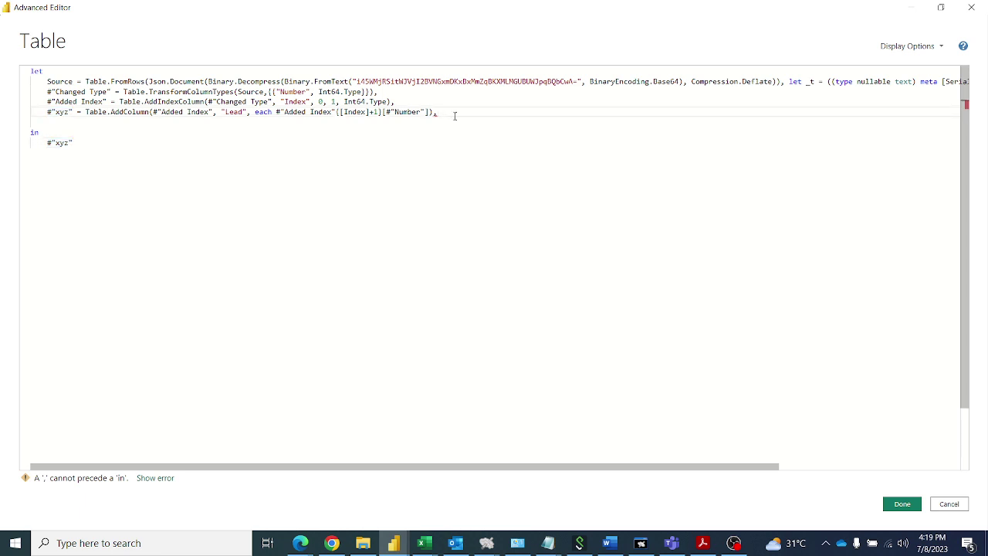
{"action": "key", "text": "BackSpace"}
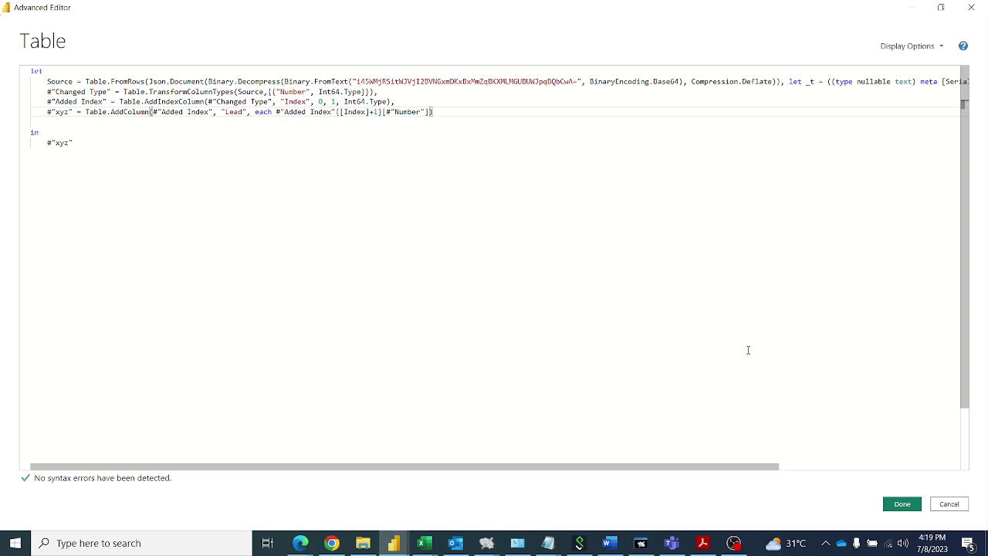
Apply the code to show the Lead column, then replace Index column errors with 0
{"action": "left_click", "coordinate": [901, 503]}
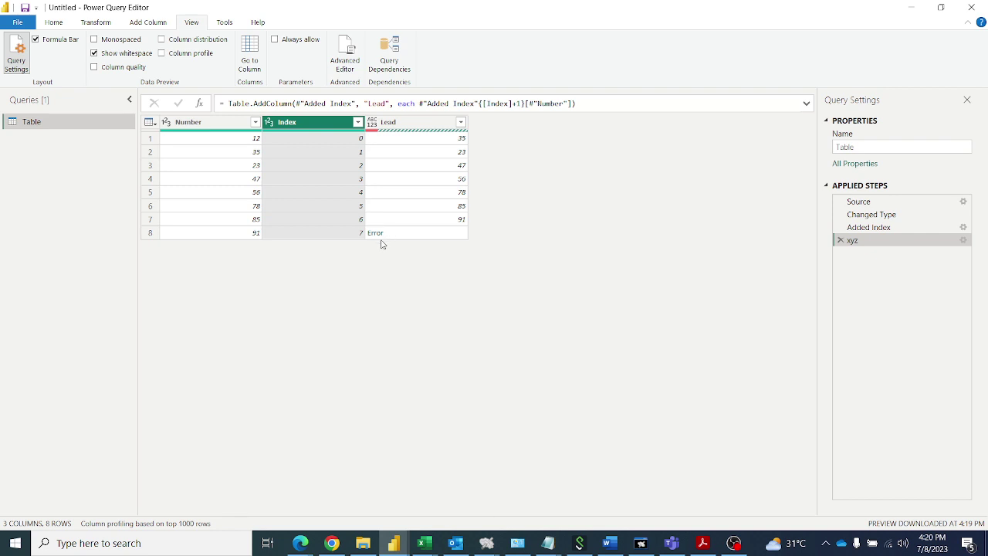
{"action": "left_click", "coordinate": [112, 24]}
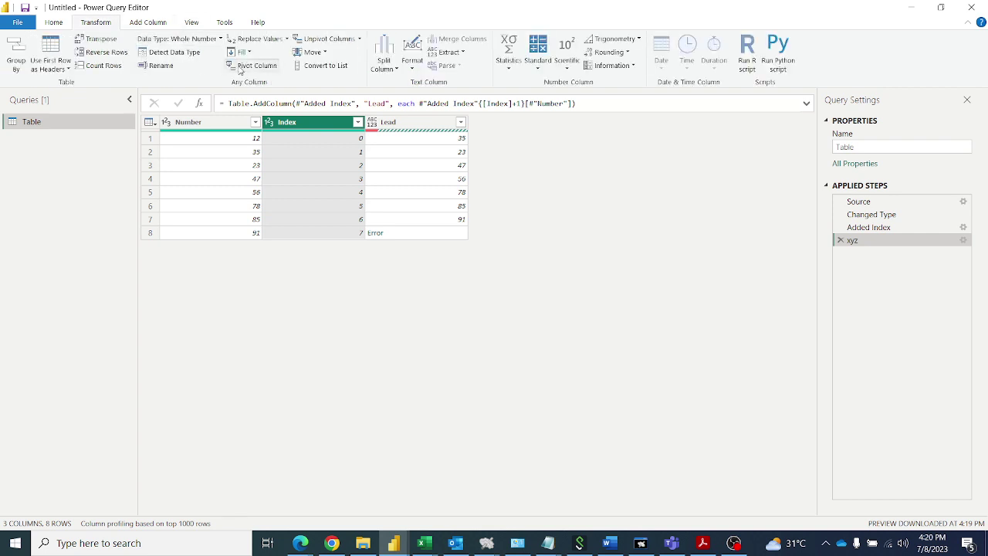
{"action": "left_click", "coordinate": [286, 39]}
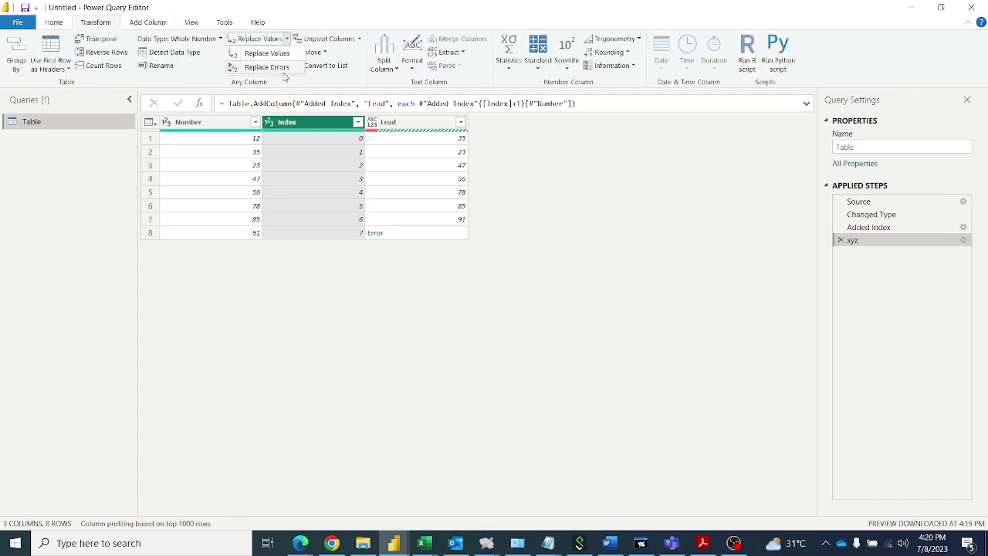
{"action": "left_click", "coordinate": [270, 68]}
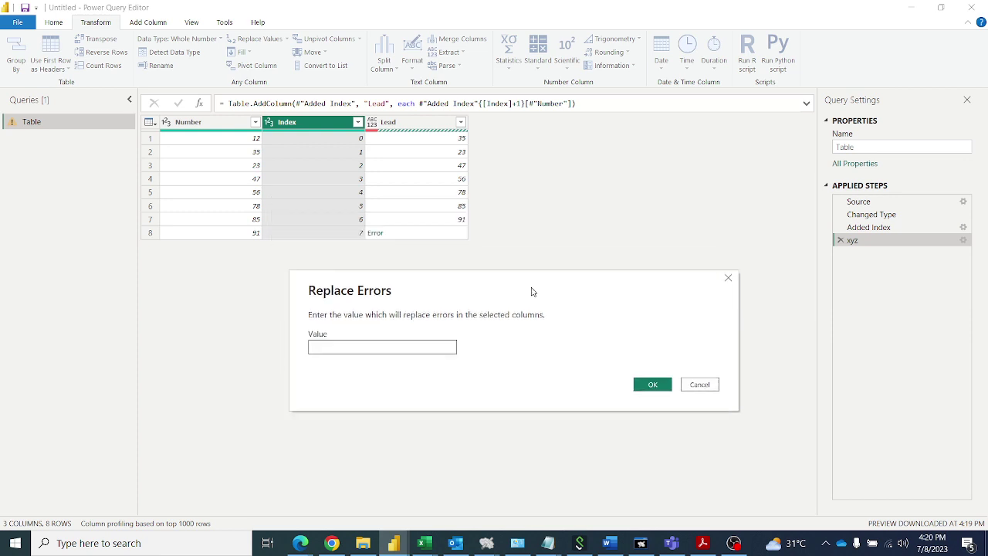
{"action": "left_click", "coordinate": [440, 348]}
{"action": "type", "text": "0"}
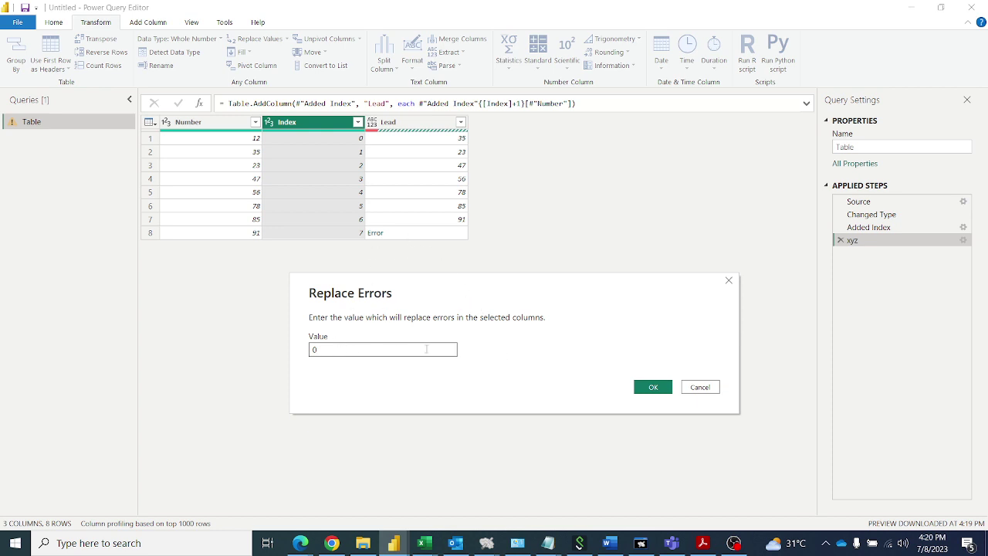
{"action": "left_click", "coordinate": [653, 386]}
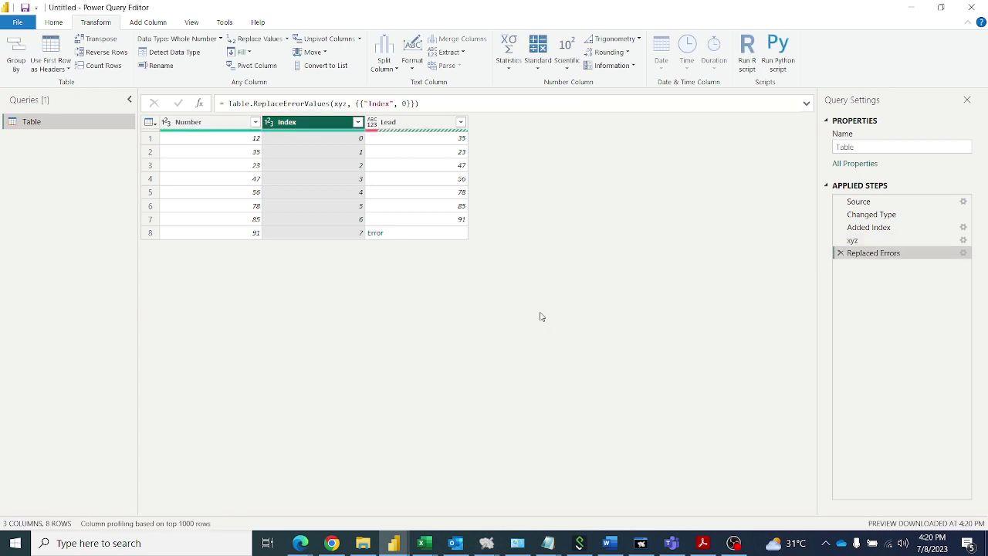
Select the Lead column and replace its row 8 error with 0
{"action": "left_click", "coordinate": [453, 128]}
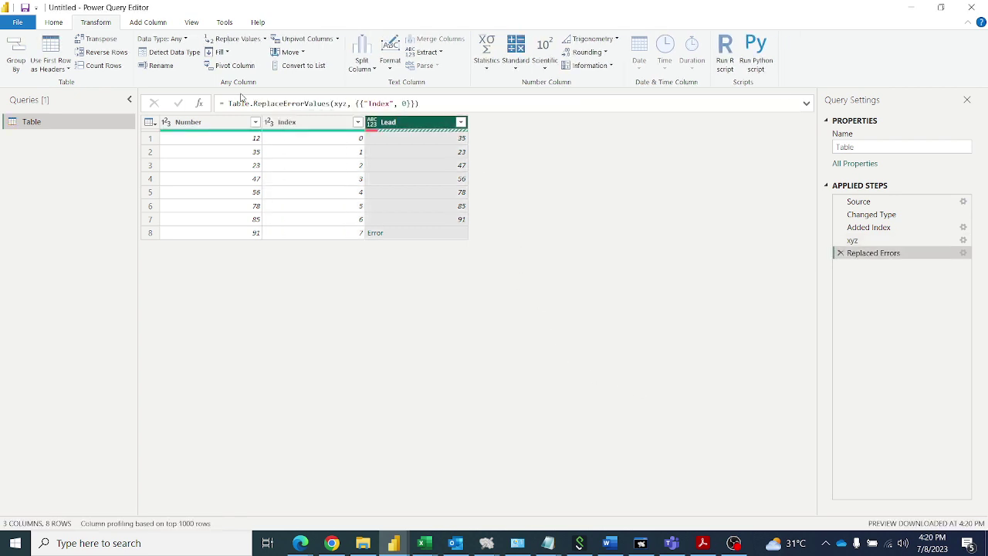
{"action": "left_click", "coordinate": [265, 39]}
{"action": "left_click", "coordinate": [245, 68]}
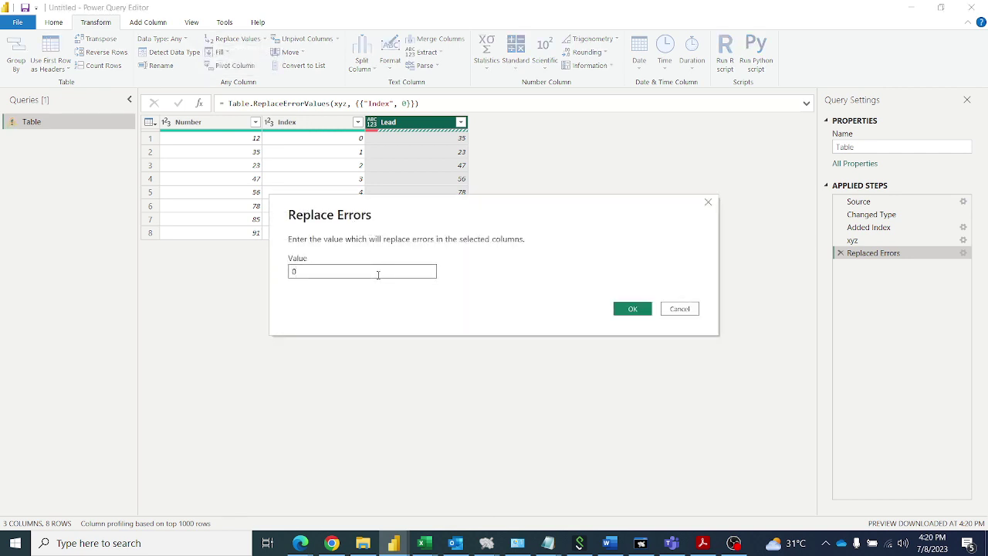
{"action": "left_click", "coordinate": [627, 311]}
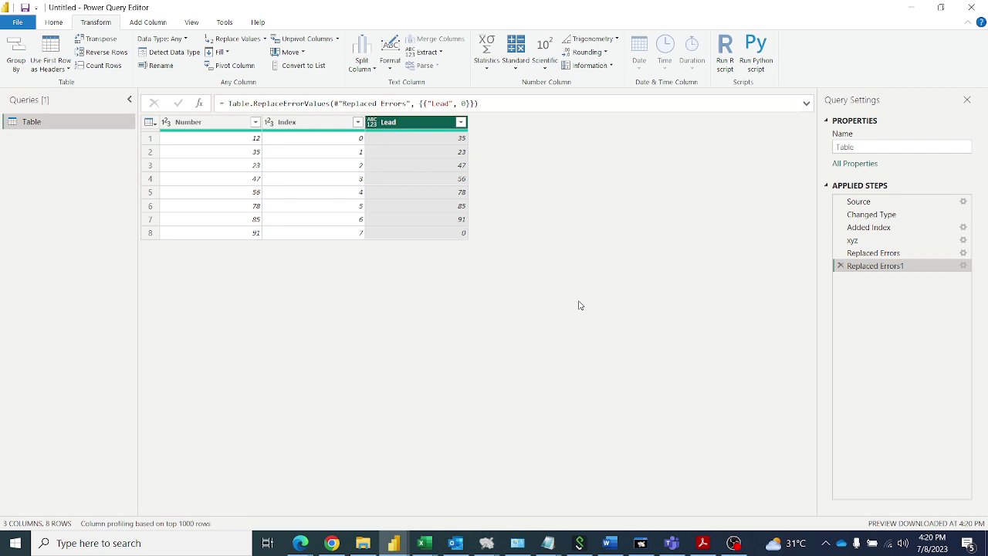
In the Advanced Editor, add a comma and a new line after the Replaced Errors1 step
{"action": "left_click", "coordinate": [193, 23]}
{"action": "left_click", "coordinate": [345, 54]}
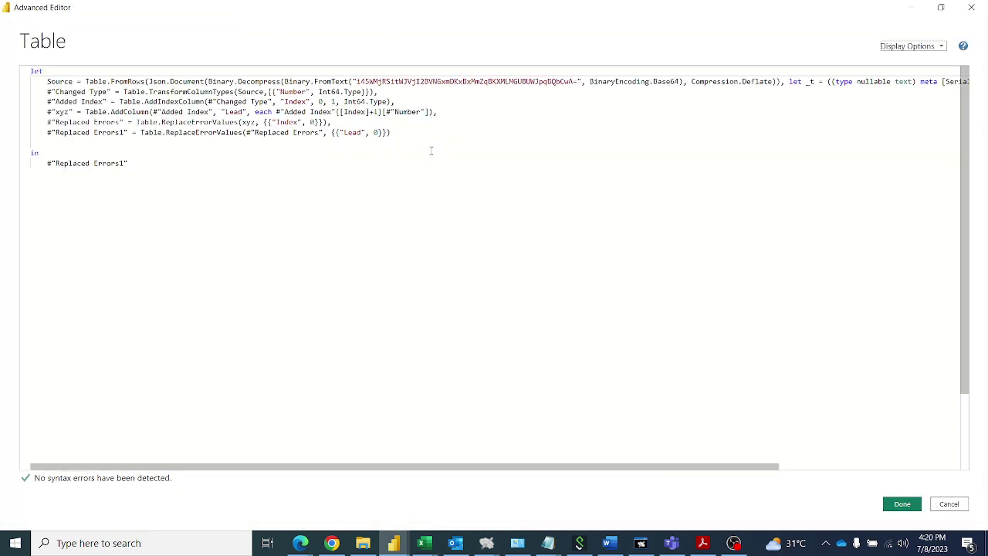
{"action": "left_click", "coordinate": [417, 135]}
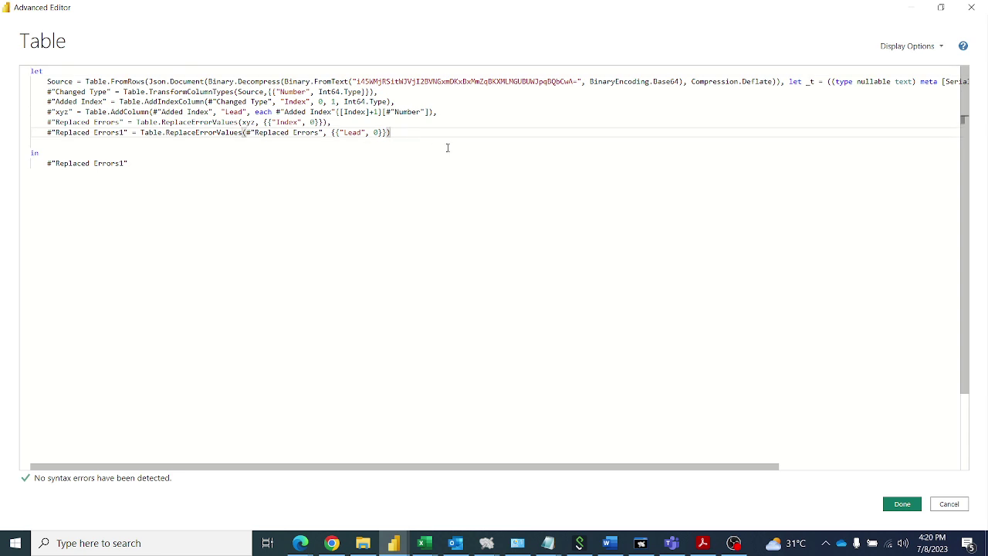
{"action": "type", "text": ","}
{"action": "key", "text": "Return"}
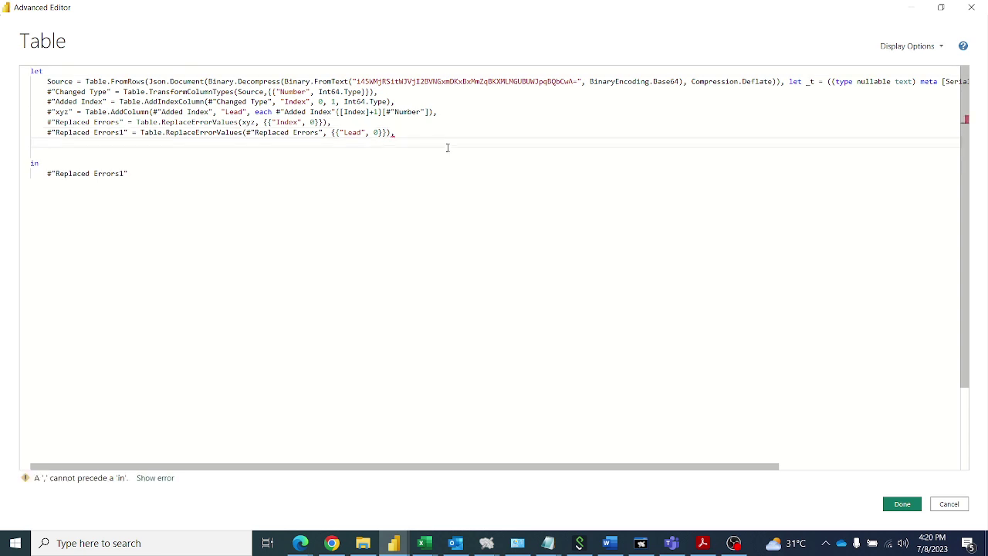
Select the #"abc" Lag step line in the Notepad notes to copy it
{"action": "mouse_move", "coordinate": [548, 543]}
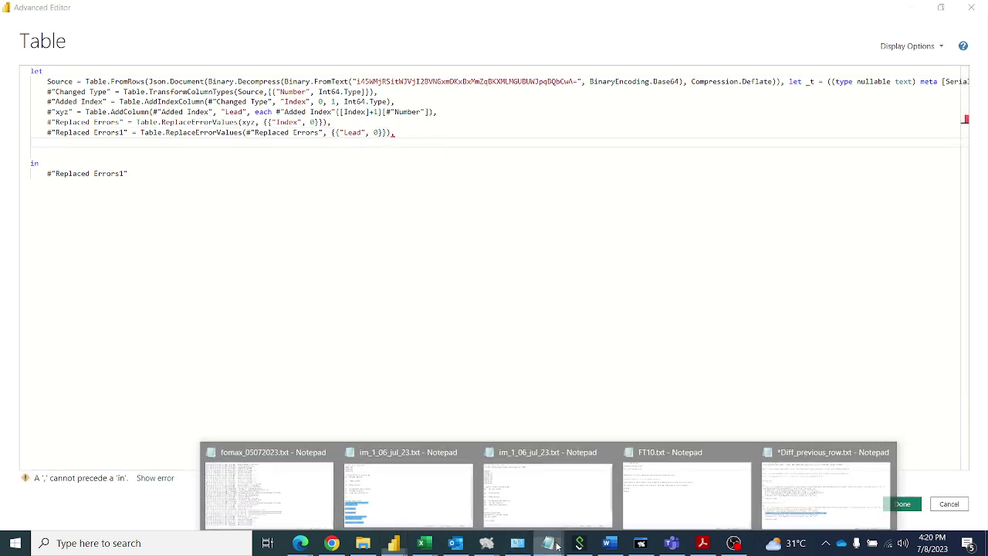
{"action": "left_click", "coordinate": [779, 492]}
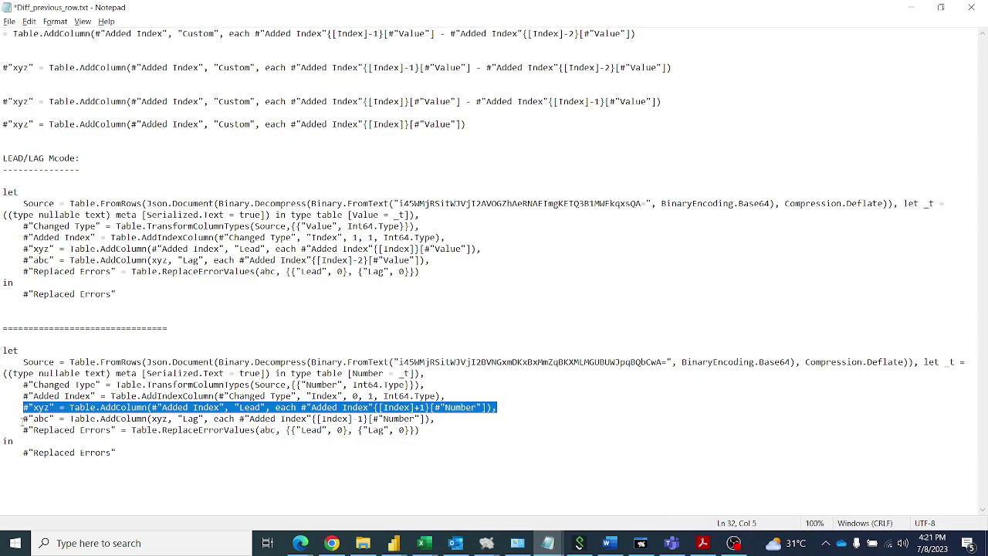
{"action": "left_click_drag", "start_coordinate": [22, 418], "coordinate": [440, 419]}
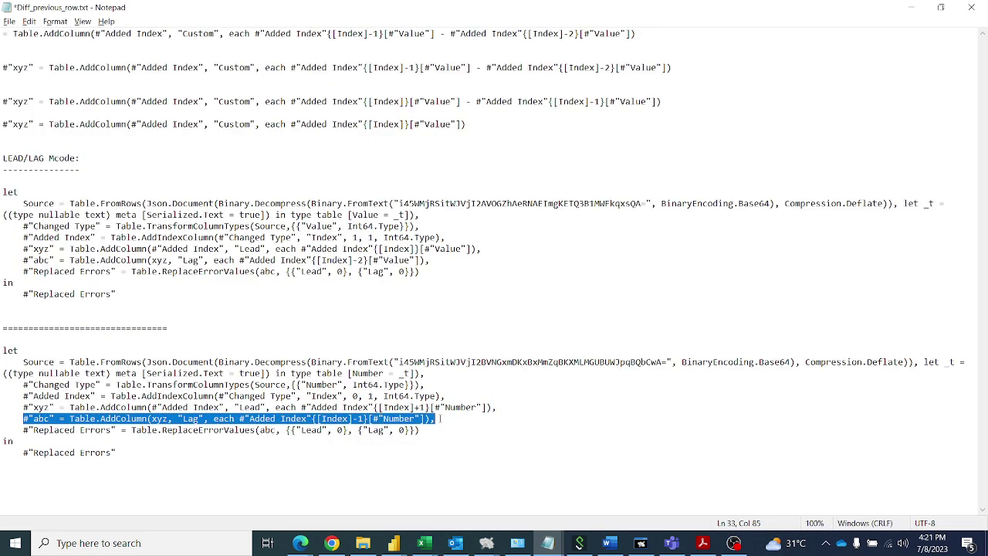
{"action": "key", "text": "alt+Tab"}
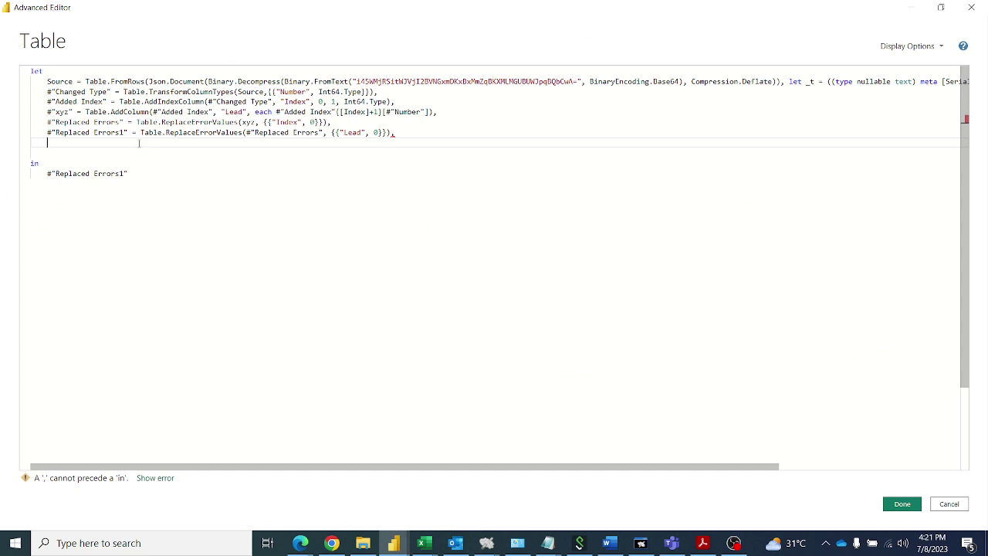
Paste the #"abc" Lag line, base it on #"Replaced Errors1", and compare its -1 offset with Lead's +1
{"action": "type", "text": "#\"abc\" = Table.AddColumn(xyz, \"Lag\", each #\"Added Index\"[[Index]-1][#\"Number\"]),"}
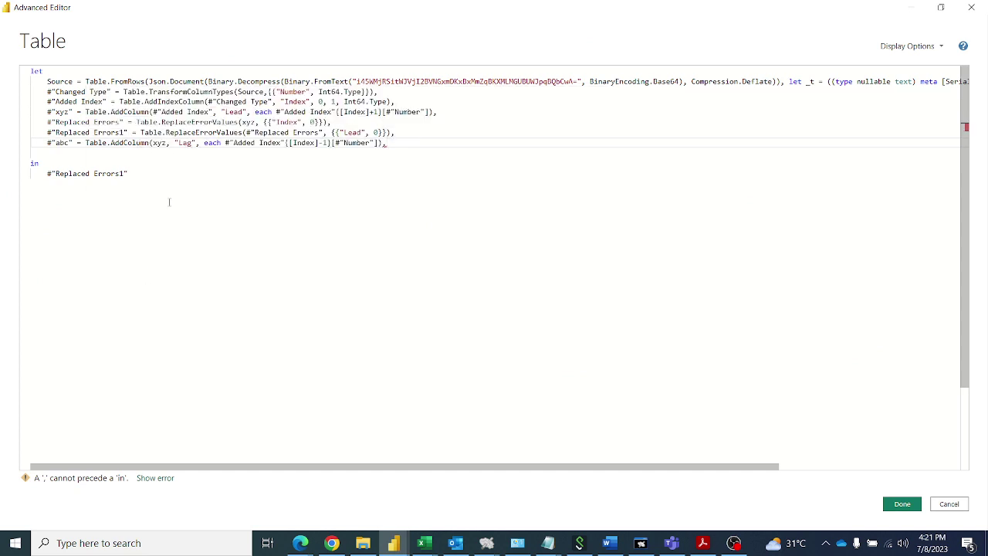
{"action": "left_click_drag", "start_coordinate": [47, 132], "coordinate": [127, 132]}
{"action": "key", "text": "ctrl+c"}
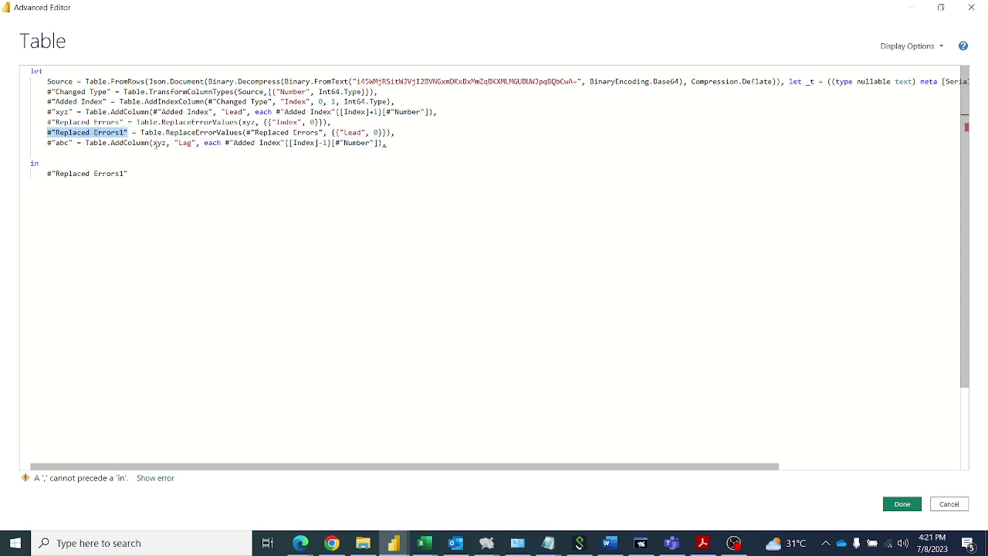
{"action": "left_click_drag", "start_coordinate": [152, 143], "coordinate": [167, 143]}
{"action": "key", "text": "ctrl+v"}
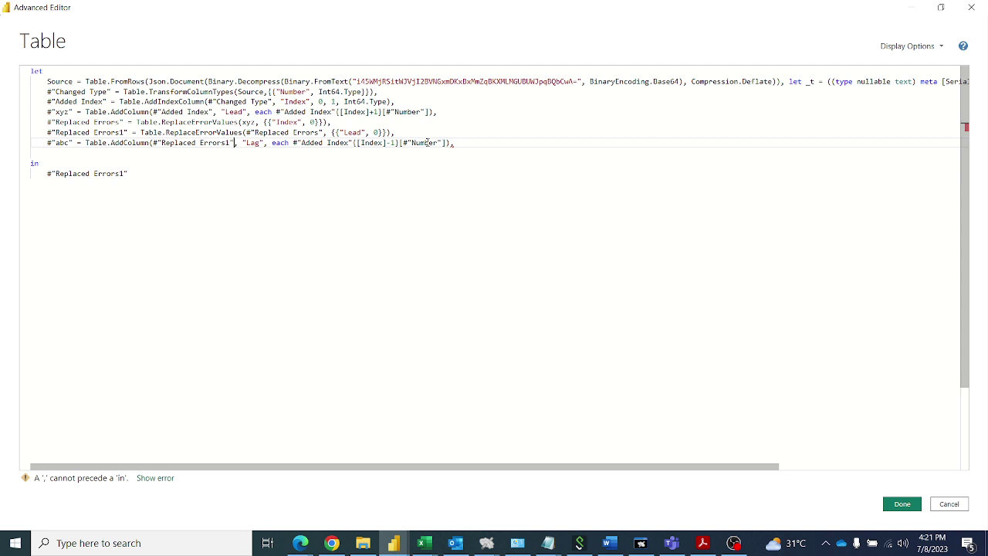
{"action": "left_click", "coordinate": [328, 122]}
{"action": "left_click_drag", "start_coordinate": [378, 112], "coordinate": [346, 112]}
{"action": "left_click_drag", "start_coordinate": [395, 143], "coordinate": [371, 143]}
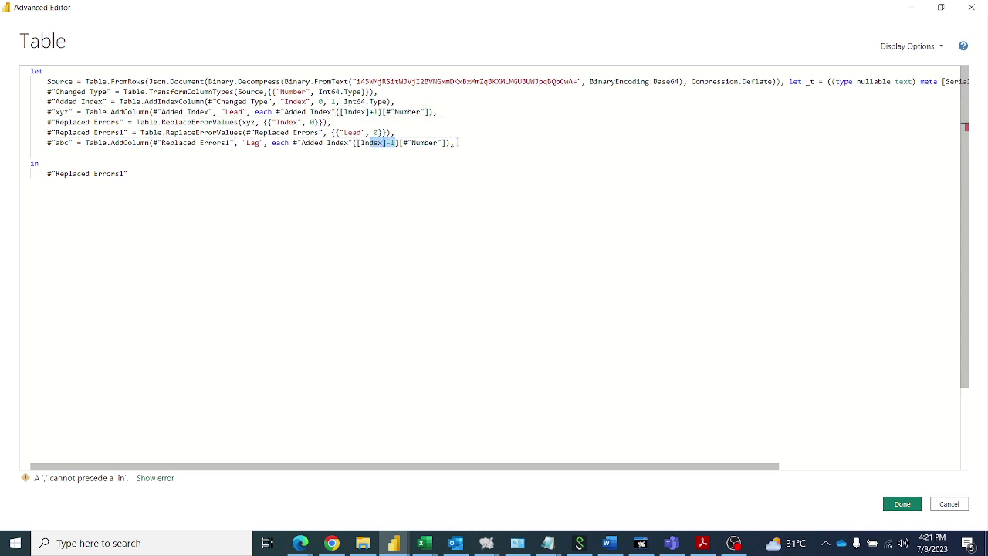
Remove the Lag line's trailing comma, return #"abc" as the query output, and apply the code
{"action": "left_click", "coordinate": [492, 147]}
{"action": "key", "text": "BackSpace"}
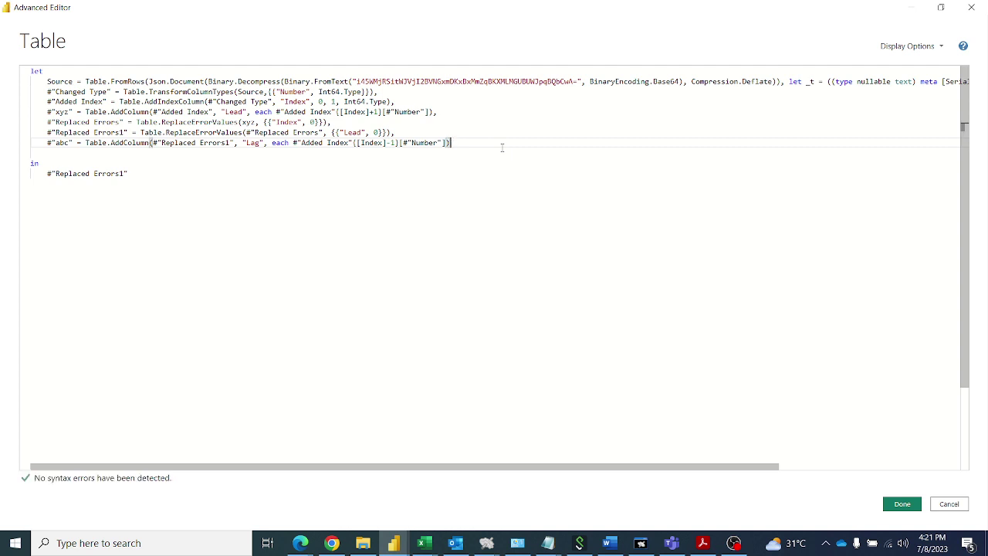
{"action": "left_click_drag", "start_coordinate": [48, 143], "coordinate": [73, 143]}
{"action": "key", "text": "ctrl+c"}
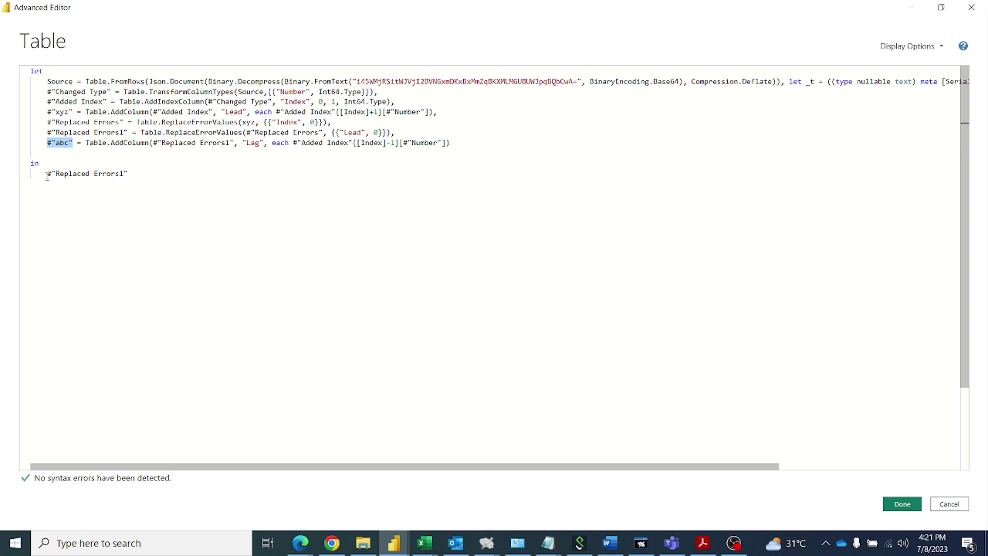
{"action": "left_click_drag", "start_coordinate": [48, 174], "coordinate": [129, 174]}
{"action": "key", "text": "ctrl+v"}
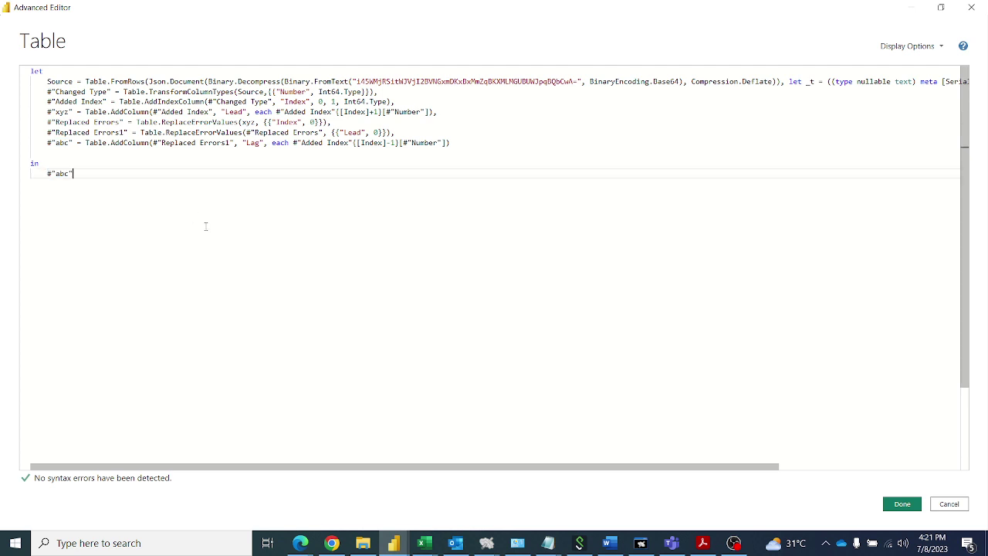
{"action": "left_click", "coordinate": [902, 503]}
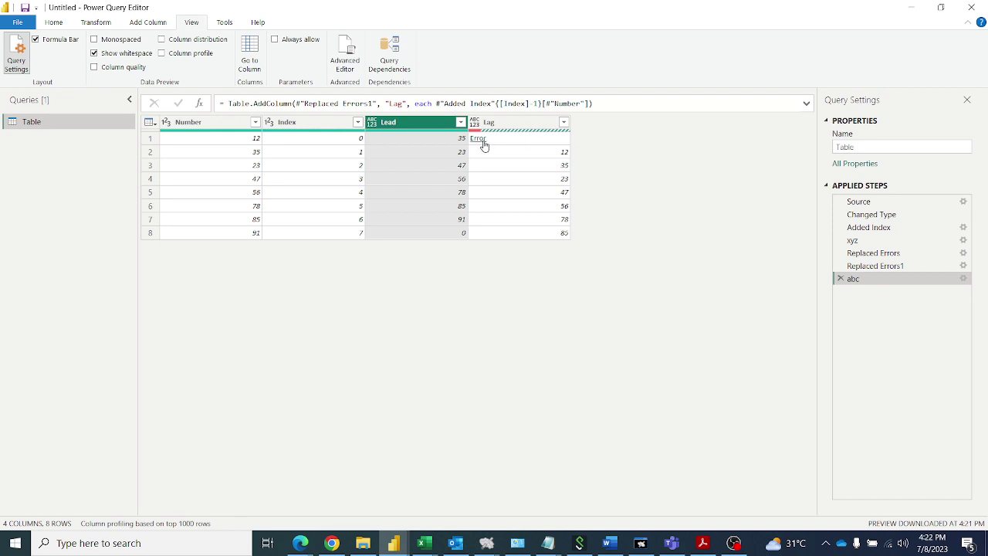
Switch to the Transform ribbon while the Lag column's row 1 still shows Error
{"action": "left_click", "coordinate": [107, 22]}
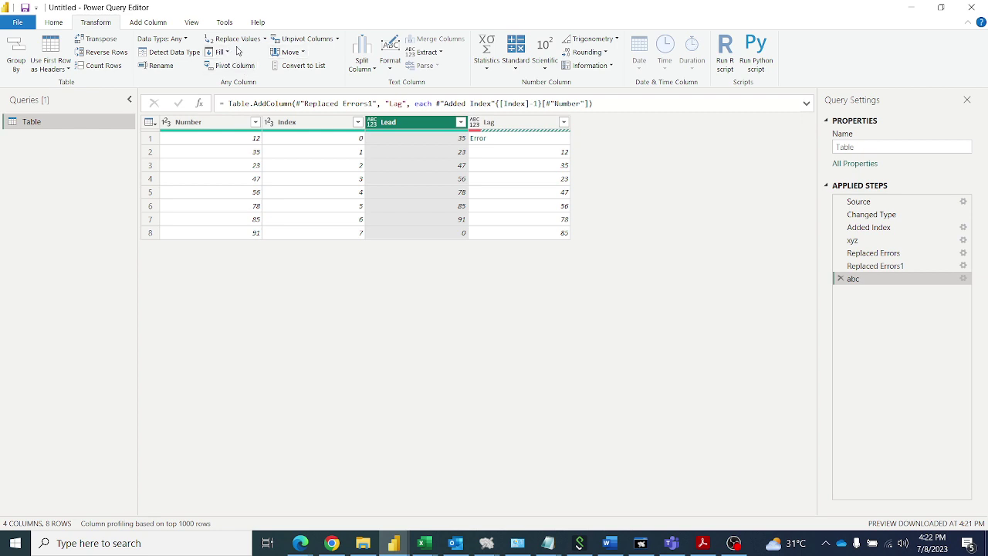
Select the Lag column and replace its row 1 error with 0
{"action": "left_click", "coordinate": [263, 40]}
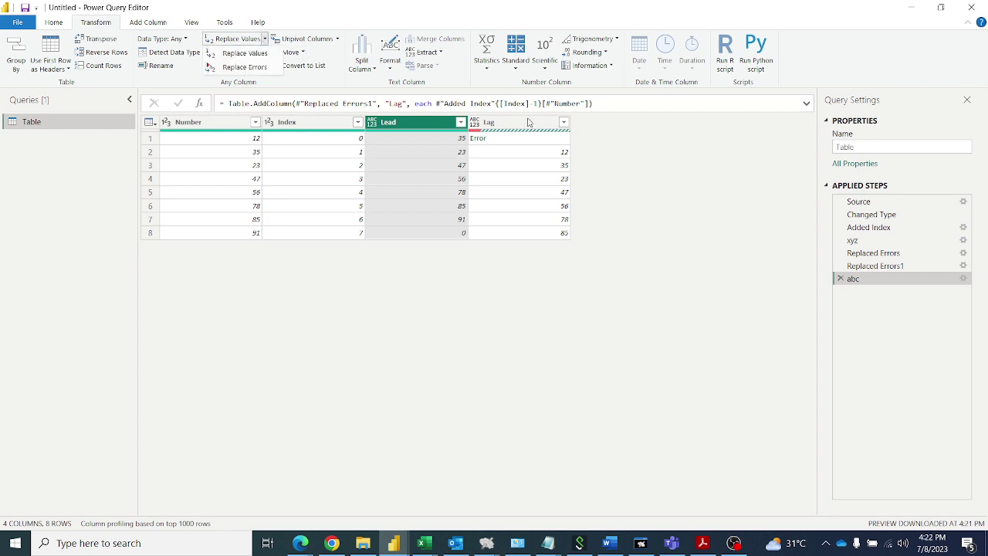
{"action": "left_click", "coordinate": [474, 125]}
{"action": "left_click", "coordinate": [474, 125]}
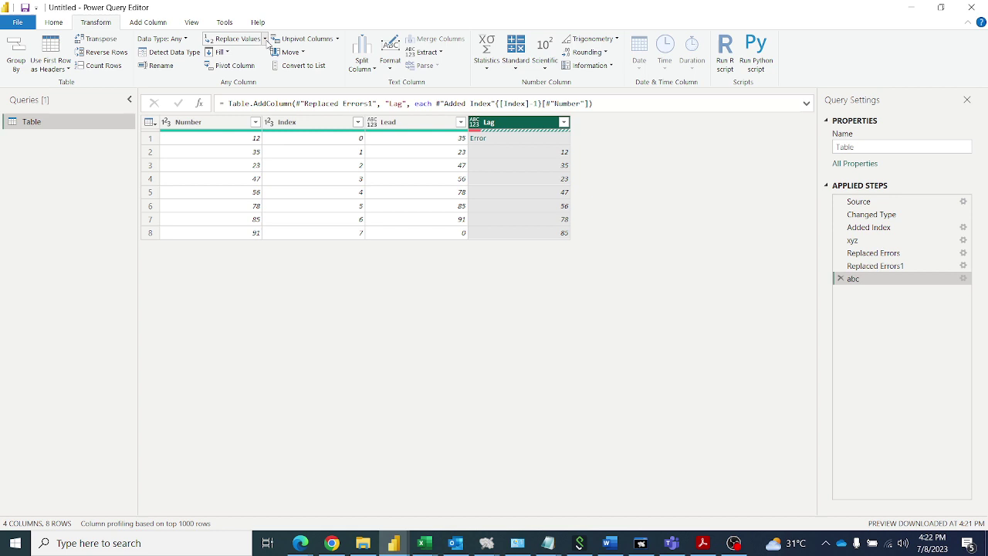
{"action": "left_click", "coordinate": [263, 39]}
{"action": "left_click", "coordinate": [260, 66]}
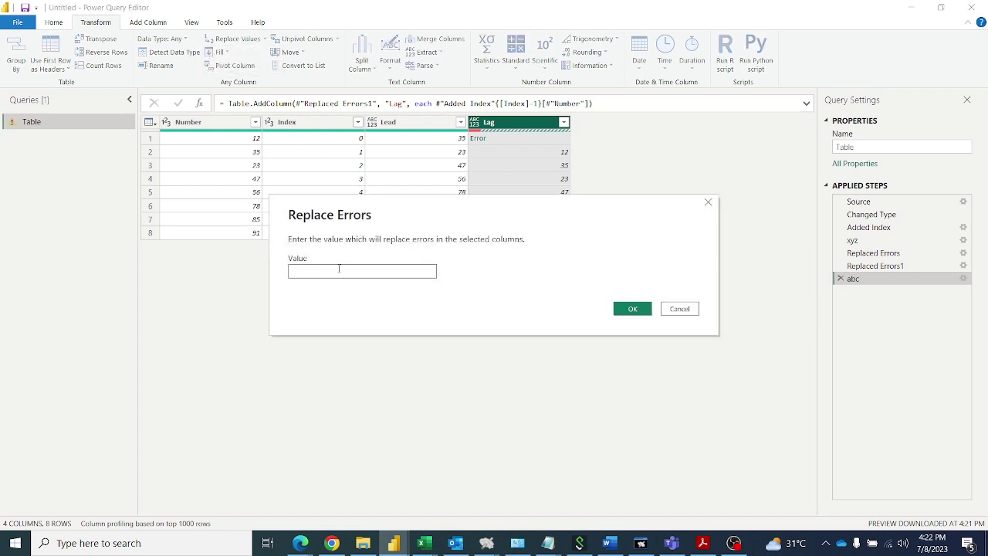
{"action": "type", "text": "0"}
{"action": "left_click", "coordinate": [645, 312]}
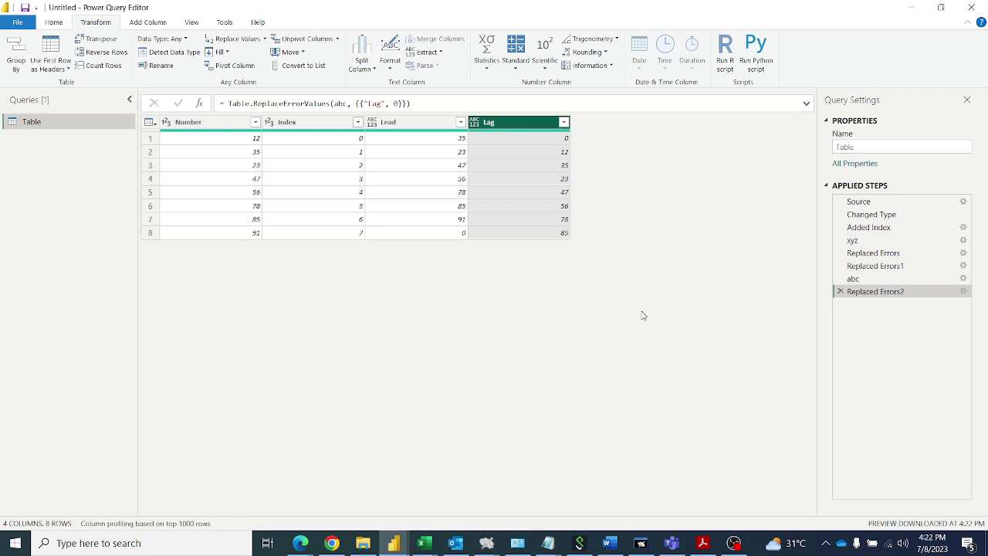